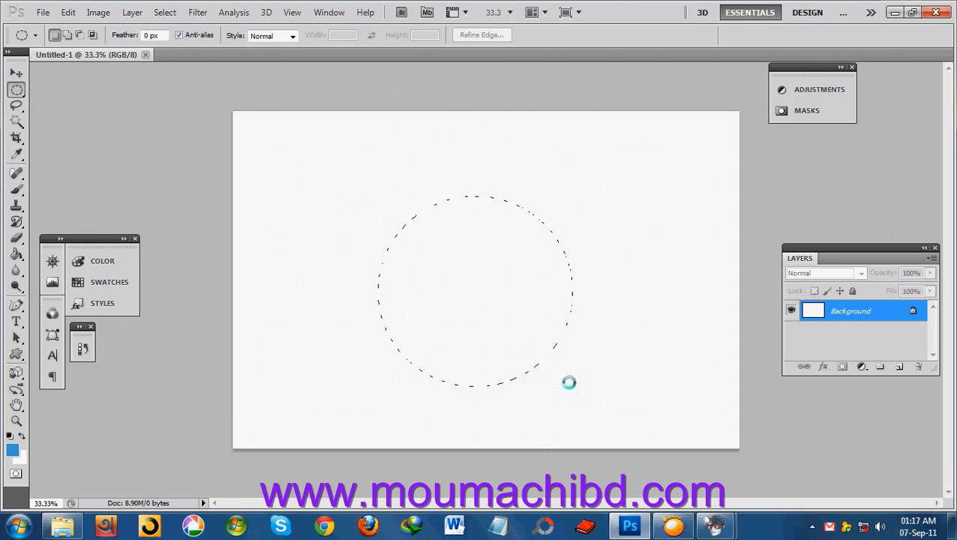
Fill the circular selection with the blue foreground color using the Paint Bucket and add an empty layer above the background.
{"action": "left_click", "coordinate": [16, 254]}
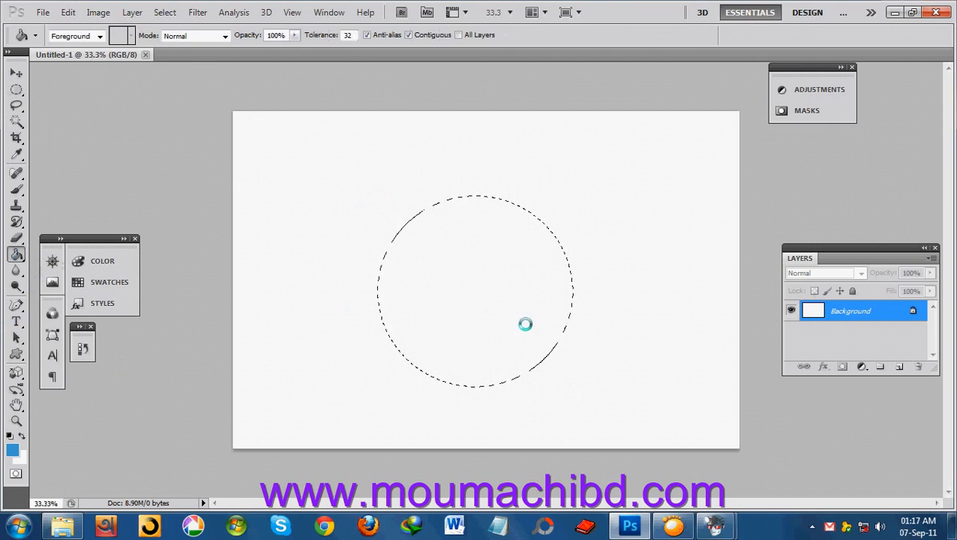
{"action": "left_click", "coordinate": [442, 277]}
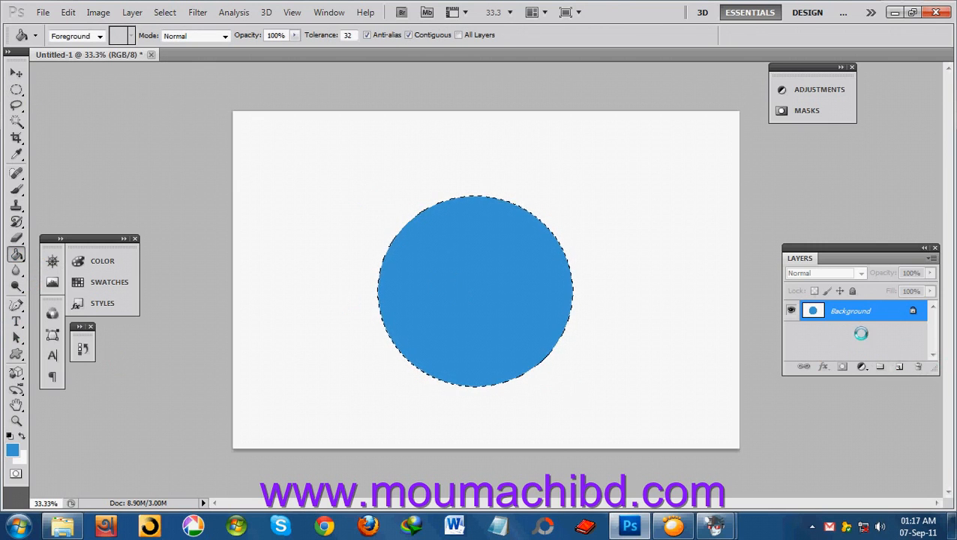
{"action": "left_click", "coordinate": [898, 366]}
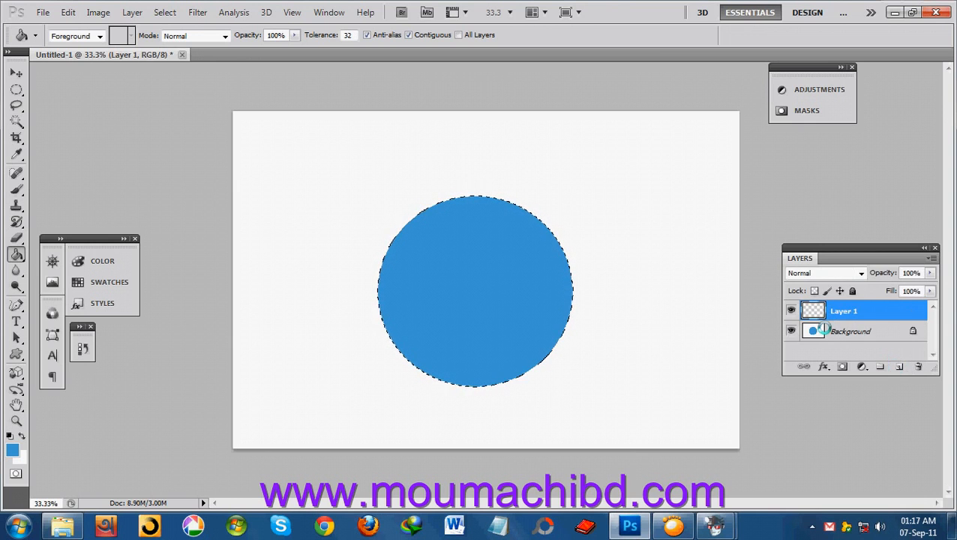
Make the Background layer active, clear the circular selection and switch to the Move tool.
{"action": "left_click", "coordinate": [814, 331]}
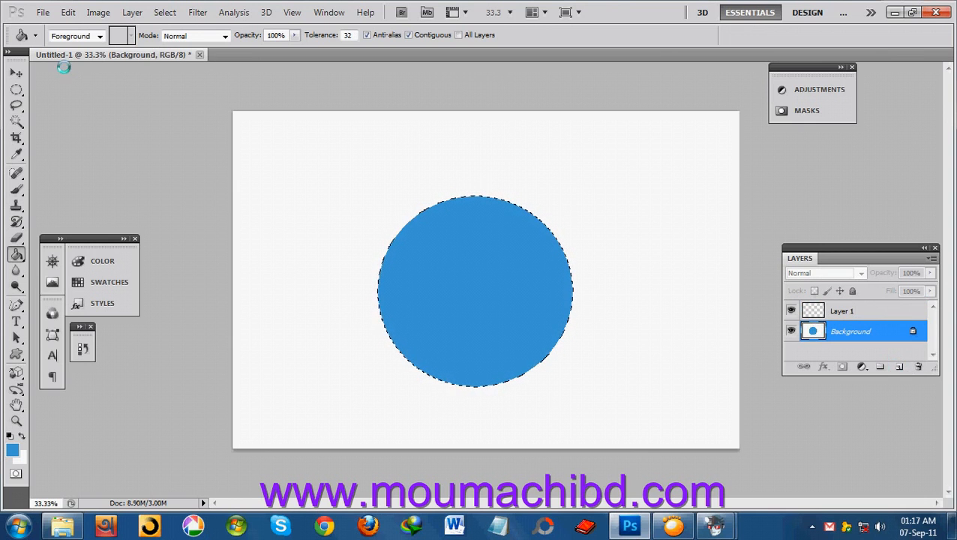
{"action": "left_click", "coordinate": [17, 89]}
{"action": "left_click", "coordinate": [315, 215]}
{"action": "left_click", "coordinate": [15, 73]}
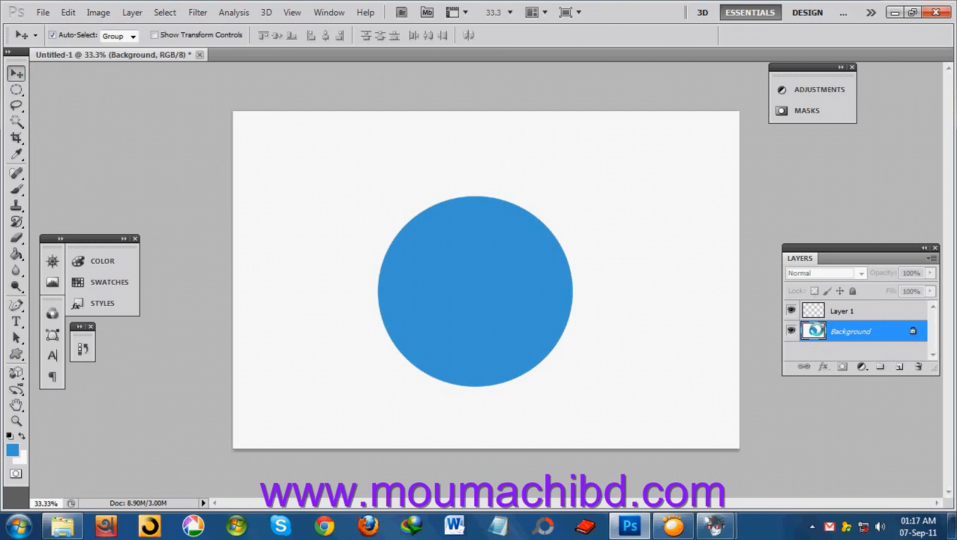
Try converting the Background layer into a 3D cone shape and undo the conversion.
{"action": "left_click", "coordinate": [266, 12]}
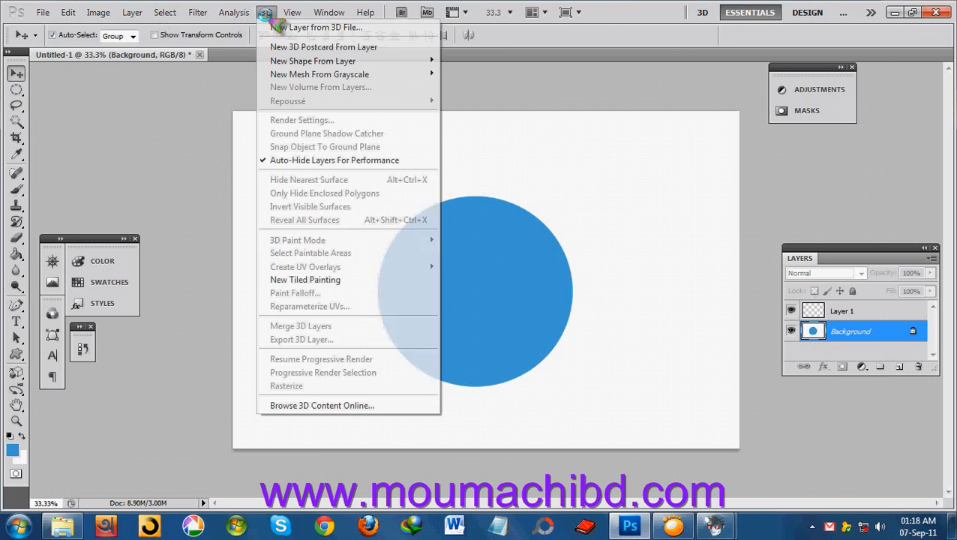
{"action": "mouse_move", "coordinate": [294, 63]}
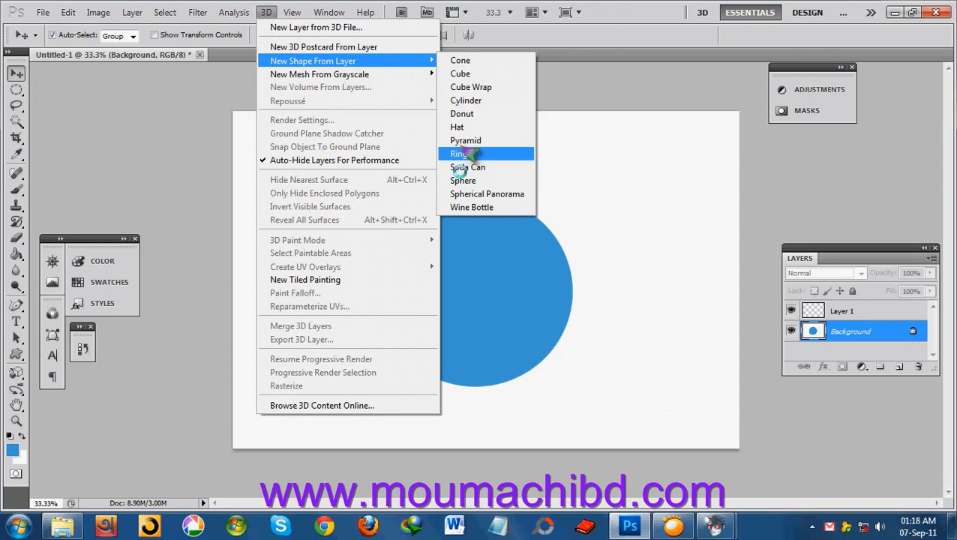
{"action": "left_click", "coordinate": [462, 60]}
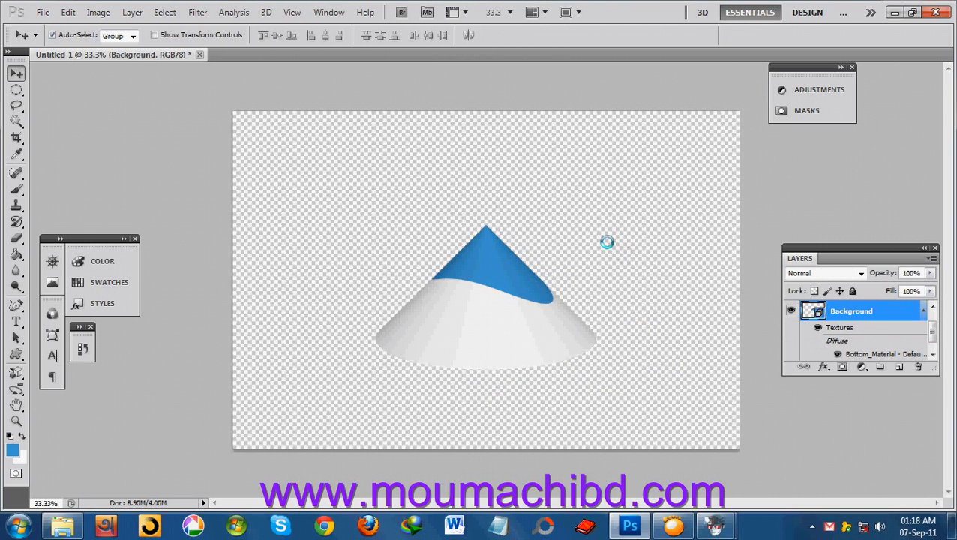
{"action": "key", "text": "ctrl+z"}
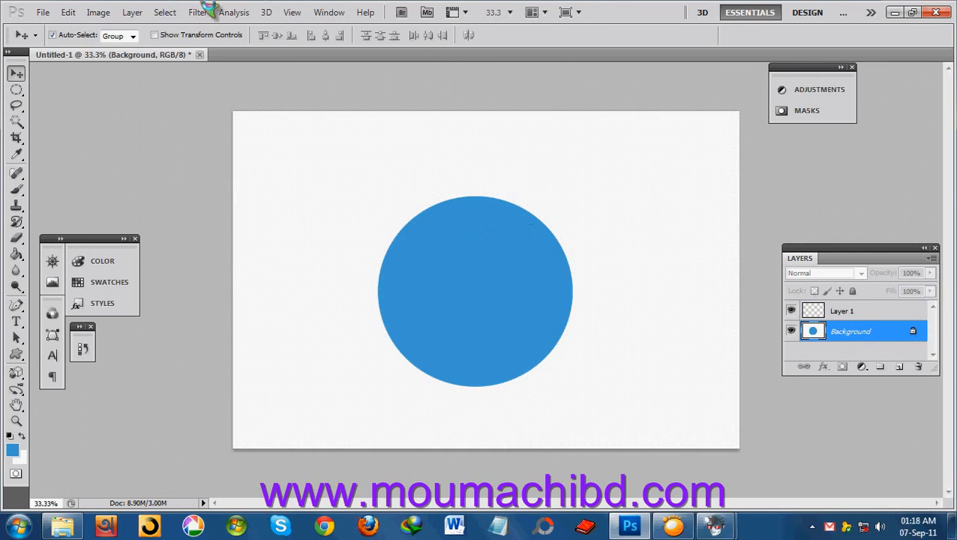
Convert the Background layer into a 3D Hat shape and move it slightly up and to the left on the canvas.
{"action": "left_click", "coordinate": [267, 12]}
{"action": "mouse_move", "coordinate": [375, 61]}
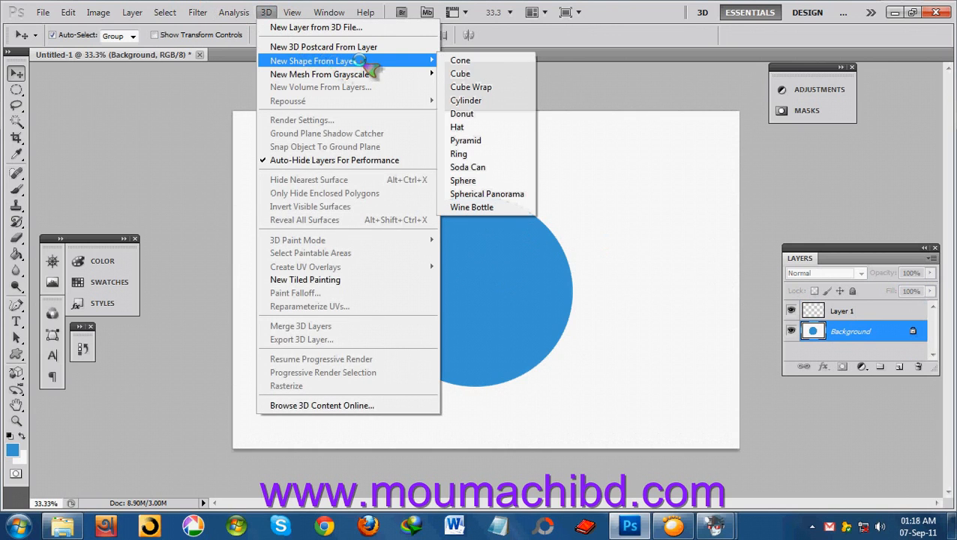
{"action": "left_click", "coordinate": [465, 127]}
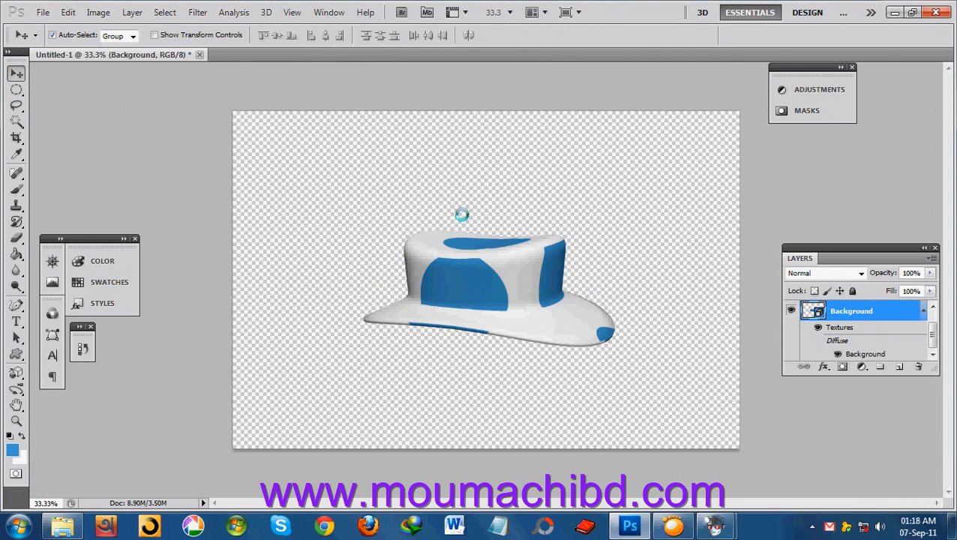
{"action": "left_click_drag", "start_coordinate": [447, 214], "coordinate": [446, 252]}
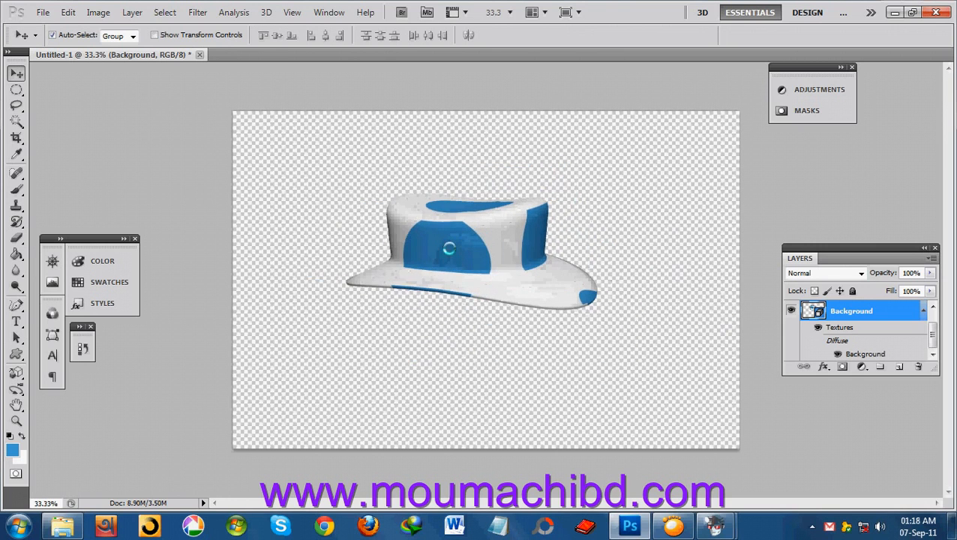
Rotate the hat with the 3D Object Rotate Tool to an orientation of about X -4.8, Y -2.9, Z -16.6.
{"action": "left_click", "coordinate": [18, 373]}
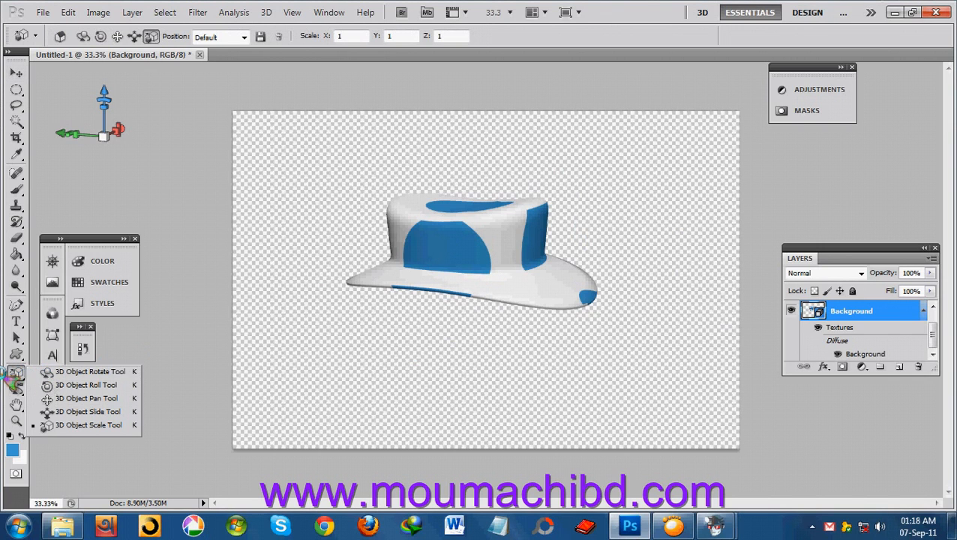
{"action": "left_click", "coordinate": [86, 385]}
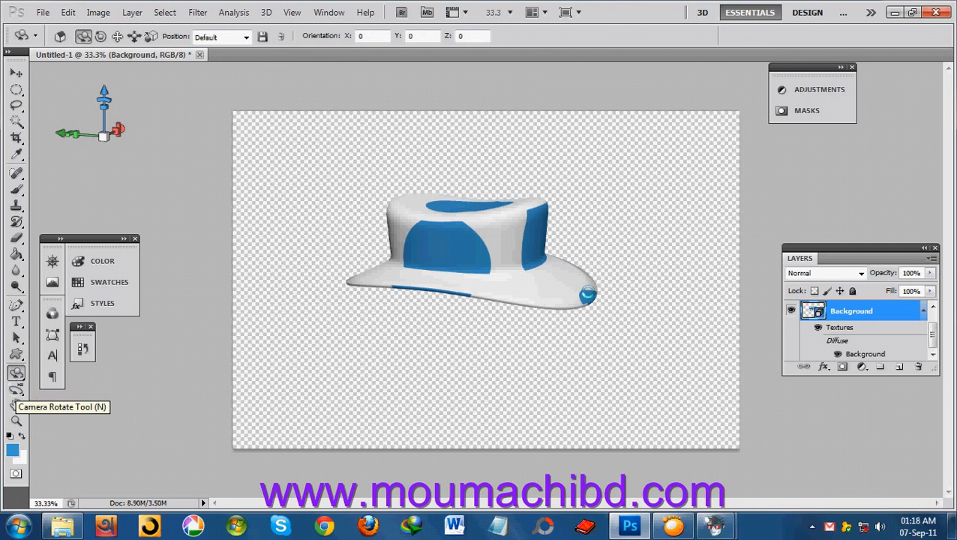
{"action": "left_click_drag", "start_coordinate": [418, 243], "coordinate": [468, 248]}
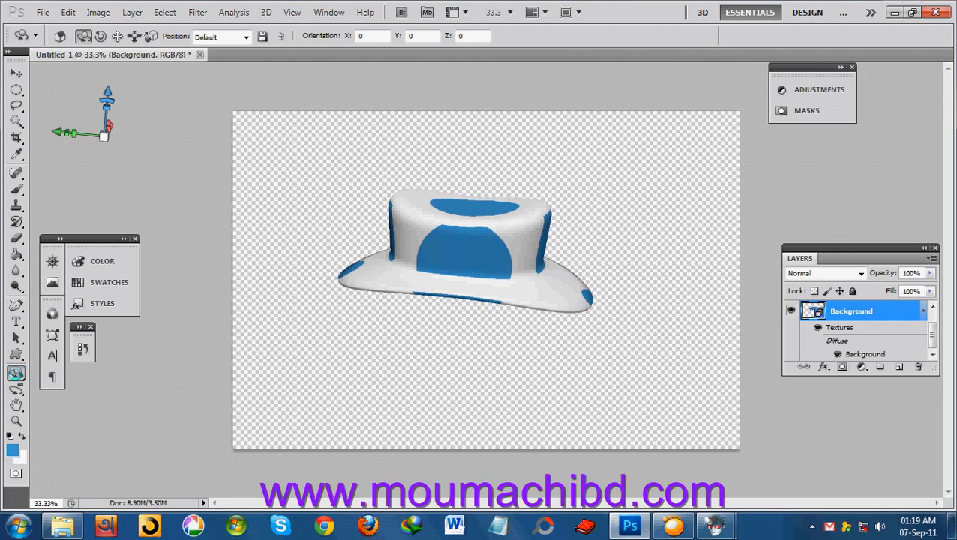
Scale the hat down uniformly to about 0.85 with the 3D Object Scale Tool.
{"action": "left_click", "coordinate": [16, 373]}
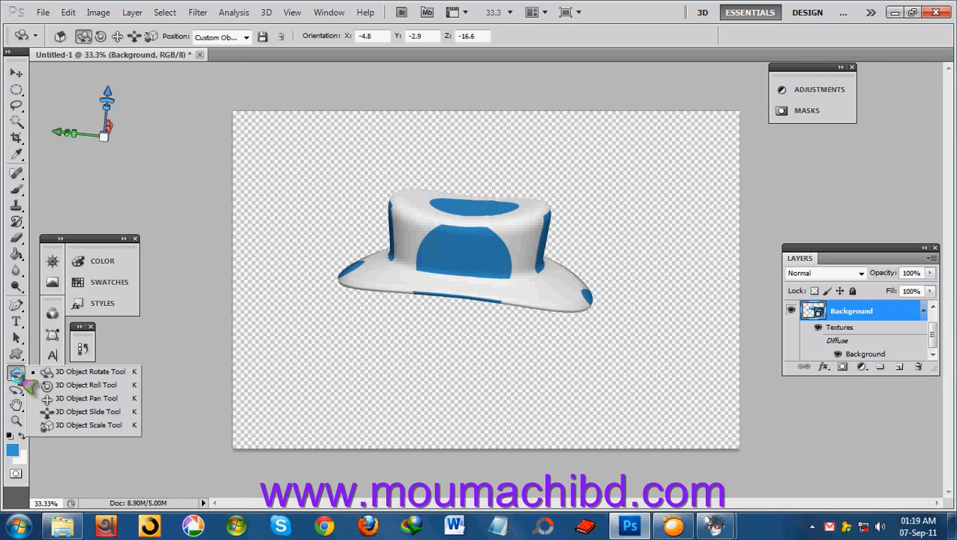
{"action": "left_click", "coordinate": [82, 424]}
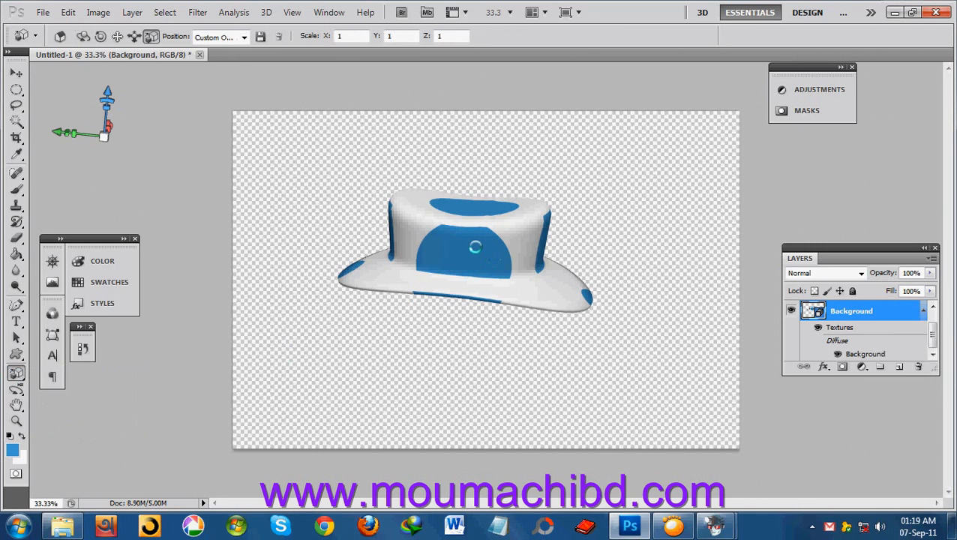
{"action": "left_click_drag", "start_coordinate": [472, 241], "coordinate": [455, 266]}
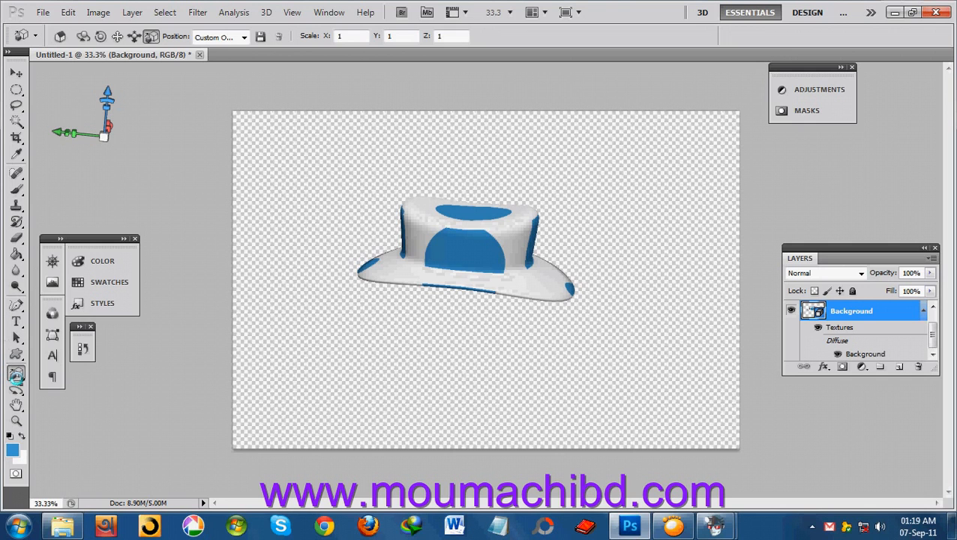
Rotate the 3D camera to see more of the hat's crown, at about X -119.92, Y -1.11, Z -118.12.
{"action": "left_click", "coordinate": [15, 390]}
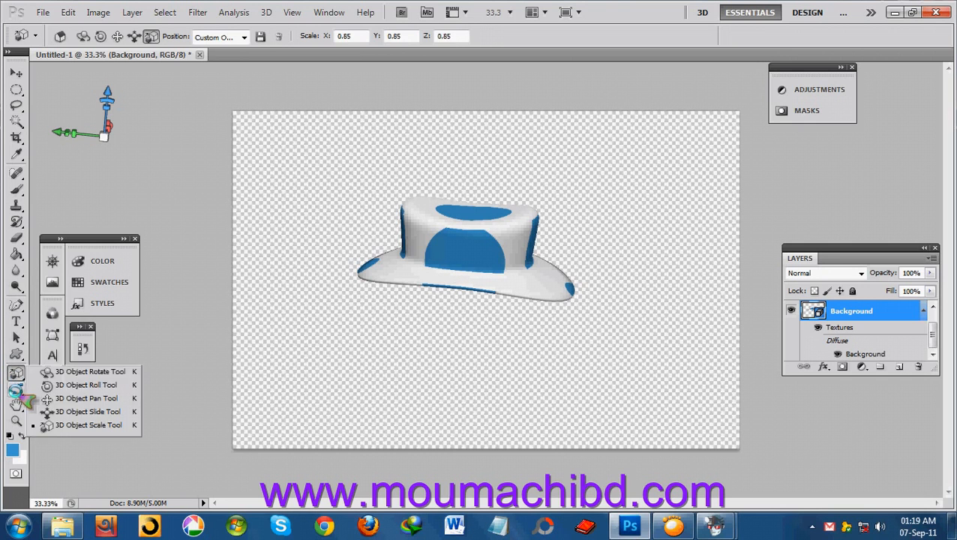
{"action": "left_click", "coordinate": [75, 396]}
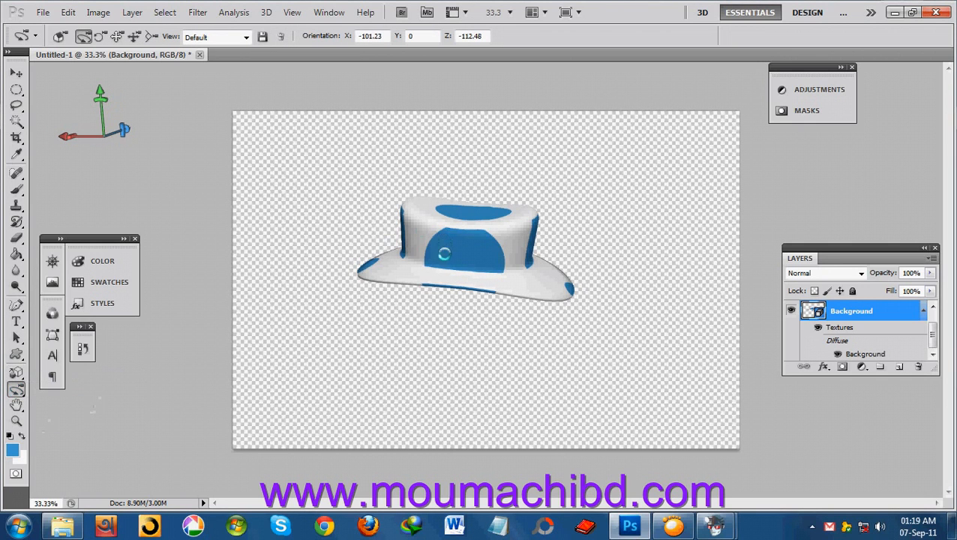
{"action": "left_click_drag", "start_coordinate": [444, 279], "coordinate": [461, 231]}
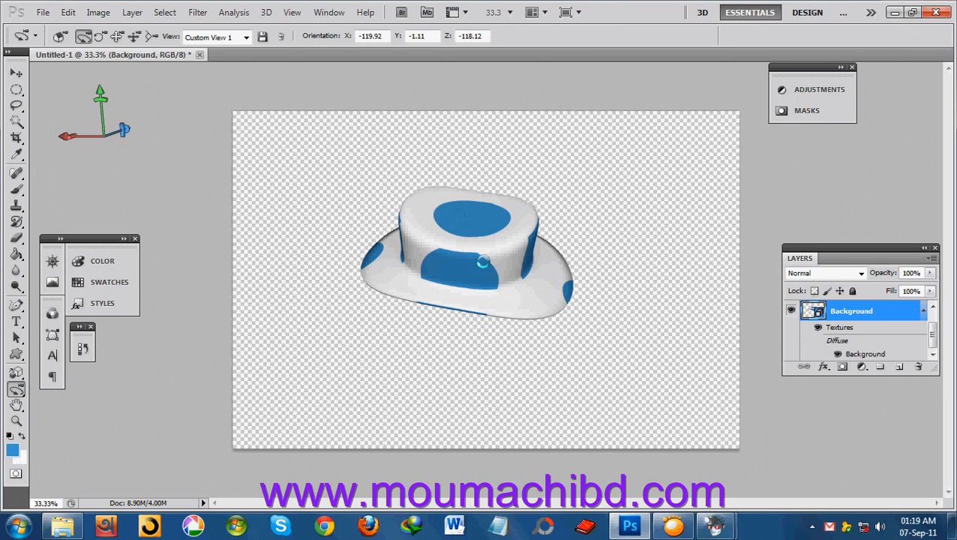
Switch the workspace to 3D.
{"action": "left_click", "coordinate": [705, 11]}
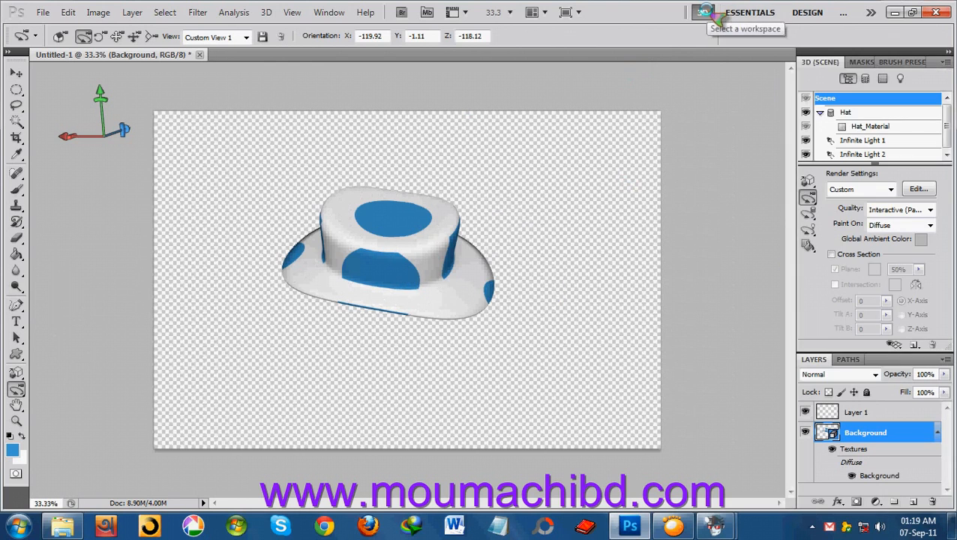
{"action": "left_click", "coordinate": [870, 10]}
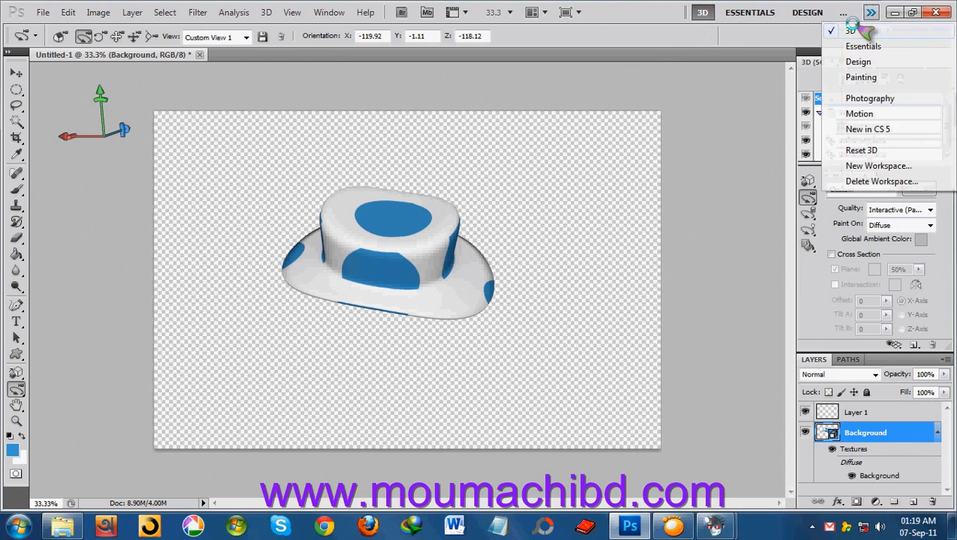
{"action": "left_click", "coordinate": [846, 30]}
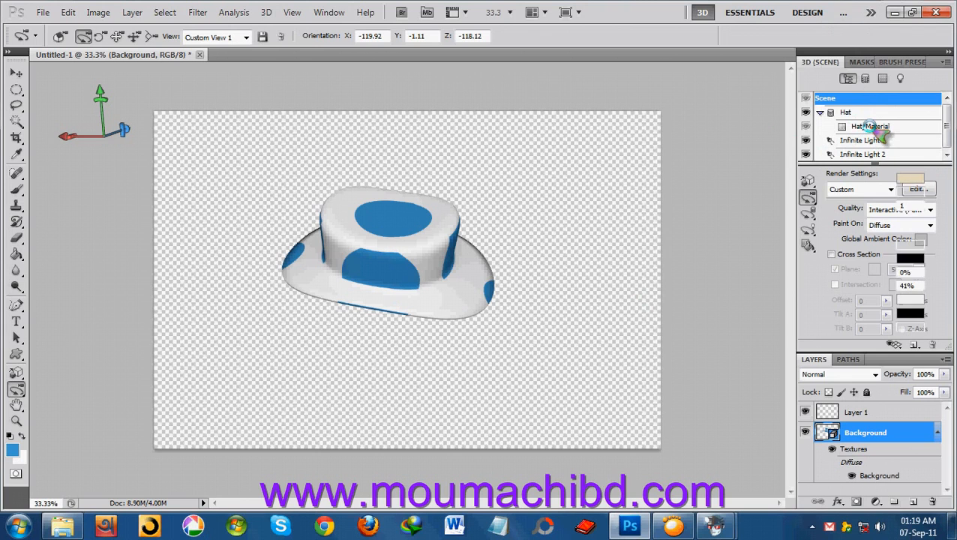
Apply the black-and-white checkerboard tiles preset to Hat_Material.
{"action": "left_click", "coordinate": [870, 126]}
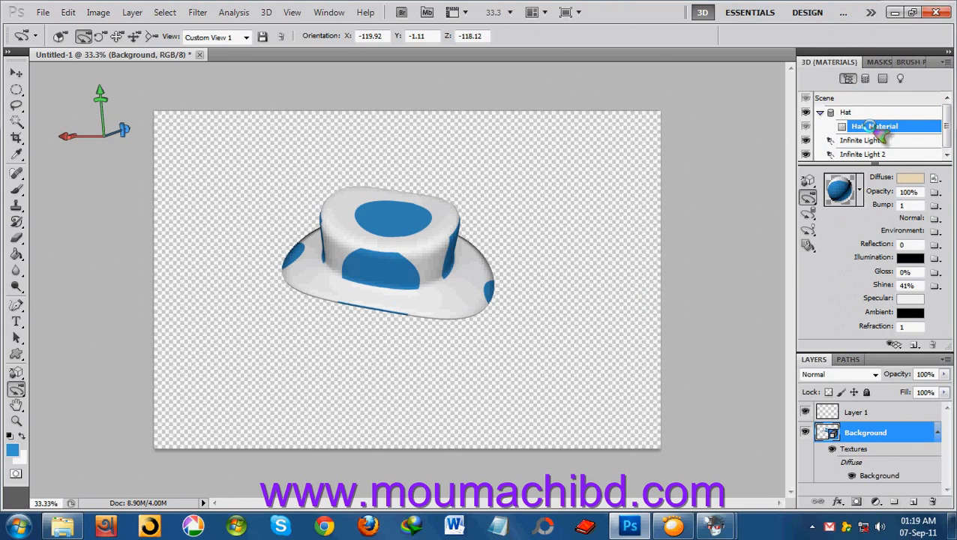
{"action": "left_click", "coordinate": [860, 187]}
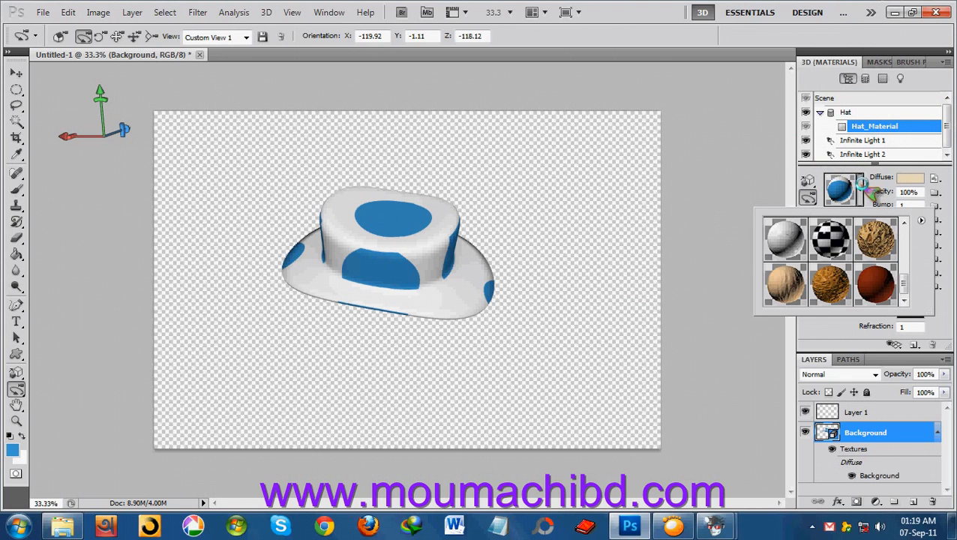
{"action": "mouse_move", "coordinate": [903, 287]}
{"action": "left_mouse_down"}
{"action": "mouse_move", "coordinate": [911, 240]}
{"action": "mouse_move", "coordinate": [908, 282]}
{"action": "left_mouse_up"}
{"action": "left_click", "coordinate": [830, 256]}
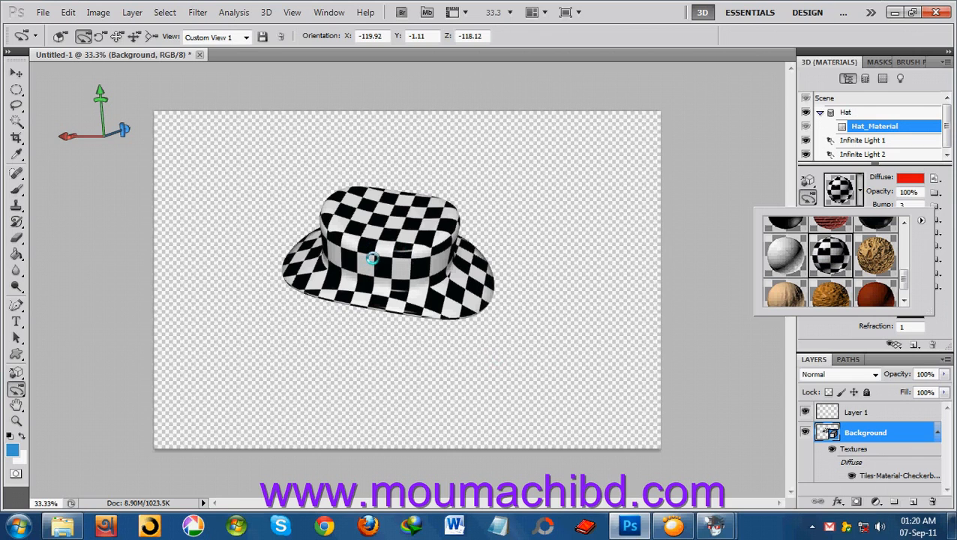
Examine the material library options and the diffuse color setting of Hat_Material.
{"action": "left_click", "coordinate": [922, 219]}
{"action": "left_click", "coordinate": [922, 219]}
{"action": "left_click", "coordinate": [921, 220]}
{"action": "left_click", "coordinate": [922, 220]}
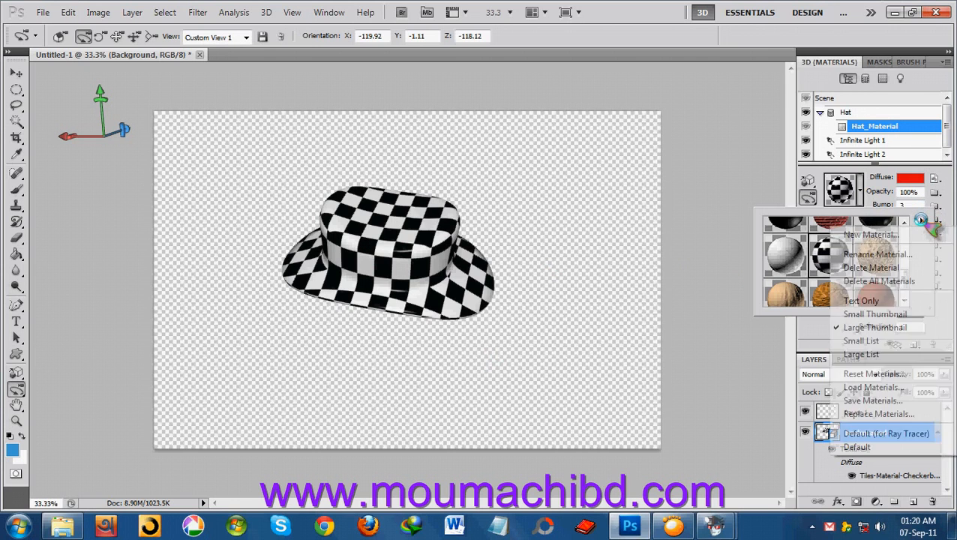
{"action": "left_click", "coordinate": [697, 194]}
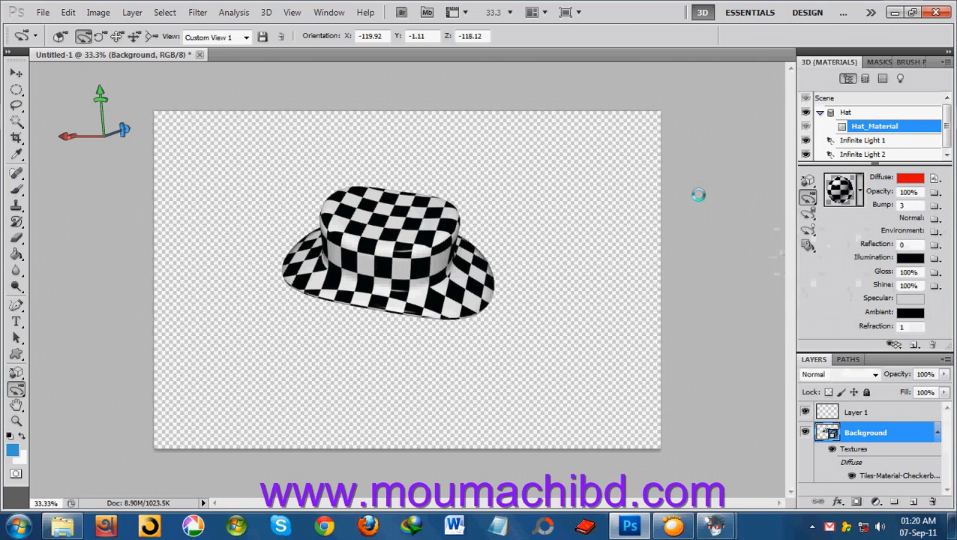
{"action": "left_click", "coordinate": [910, 178]}
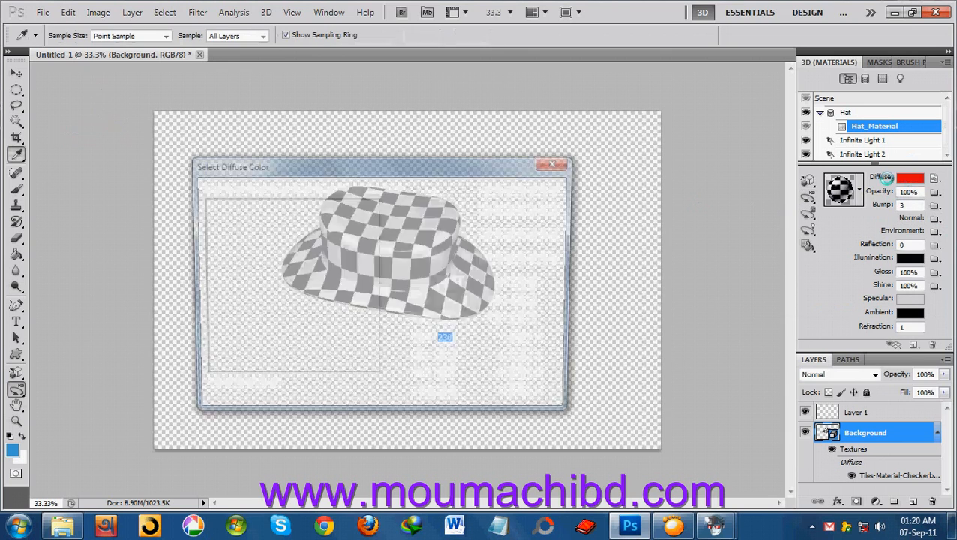
{"action": "left_click", "coordinate": [570, 167]}
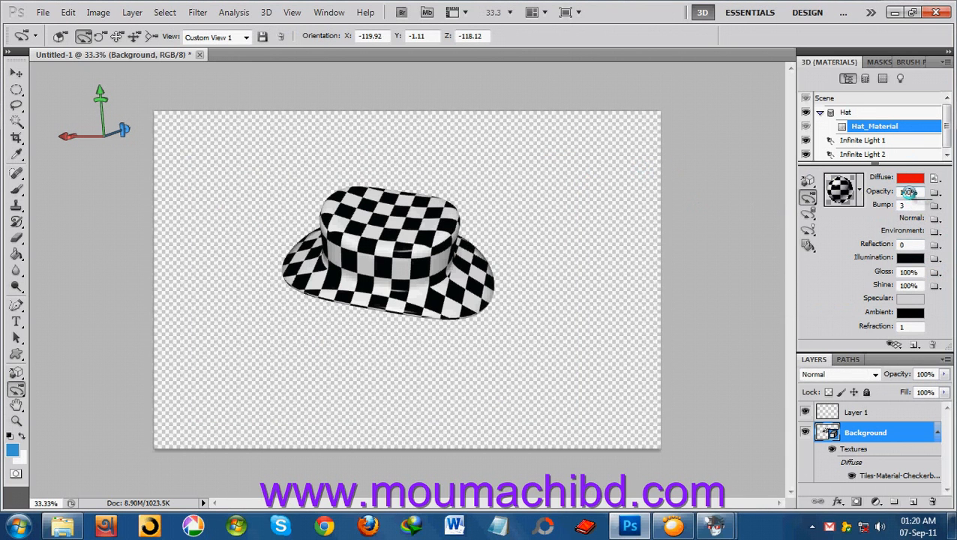
{"action": "left_click", "coordinate": [808, 246]}
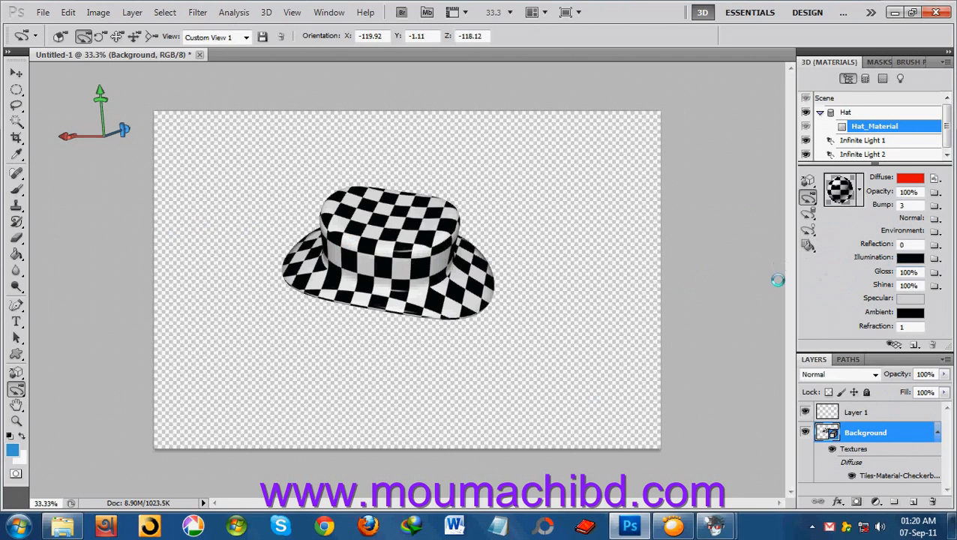
In the scene's custom 3D render settings, enable the Red/Blue stereo type with a focal plane of 50.
{"action": "left_click", "coordinate": [825, 97]}
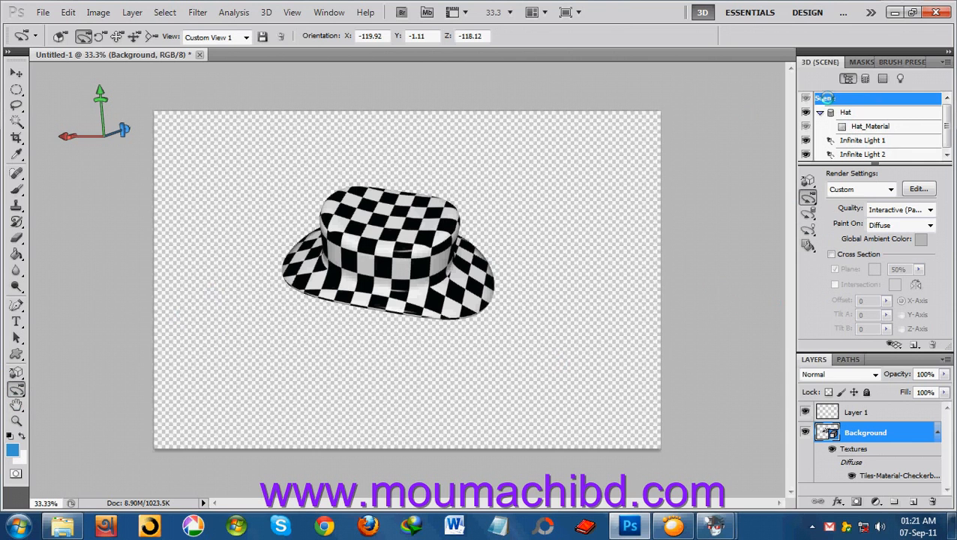
{"action": "left_click", "coordinate": [918, 189]}
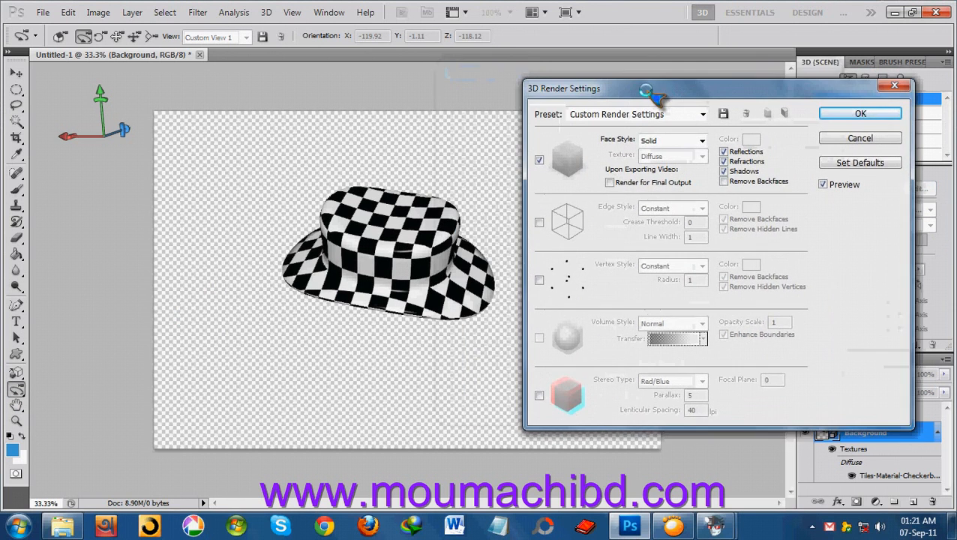
{"action": "left_click_drag", "start_coordinate": [645, 90], "coordinate": [615, 84]}
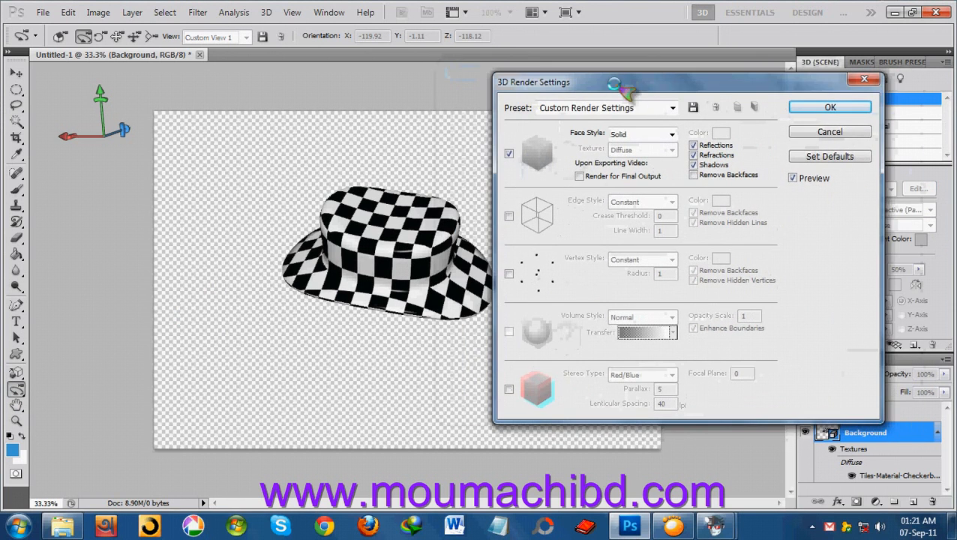
{"action": "left_click", "coordinate": [509, 389]}
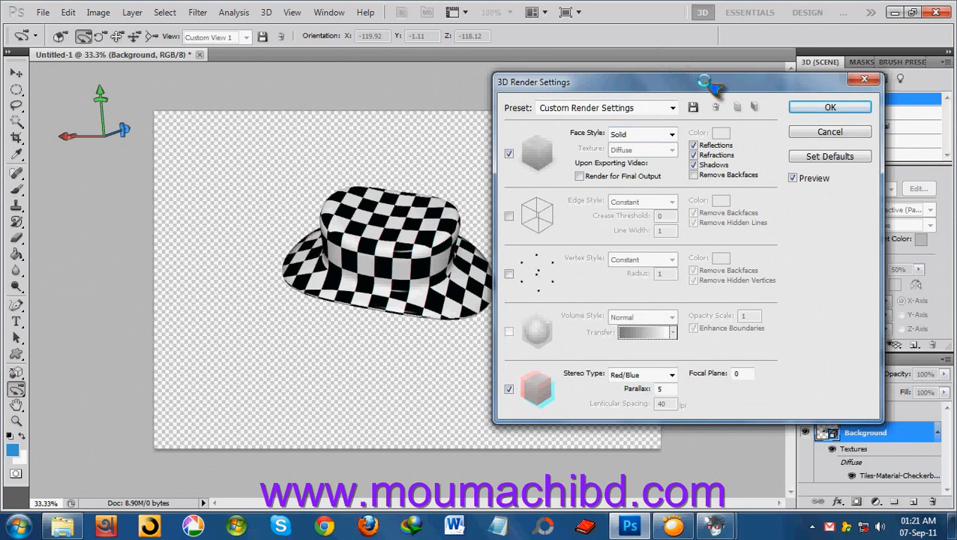
{"action": "left_click_drag", "start_coordinate": [711, 84], "coordinate": [718, 85]}
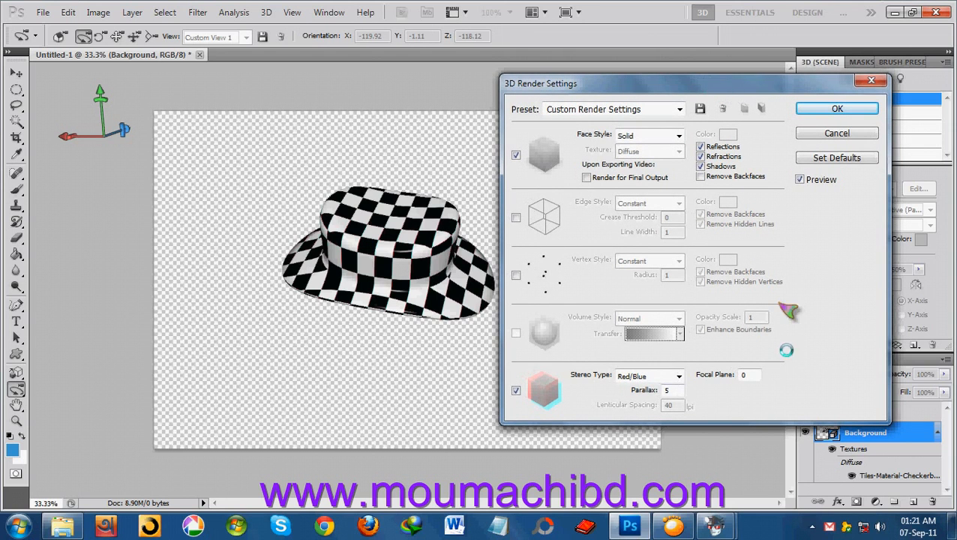
{"action": "left_click", "coordinate": [749, 374]}
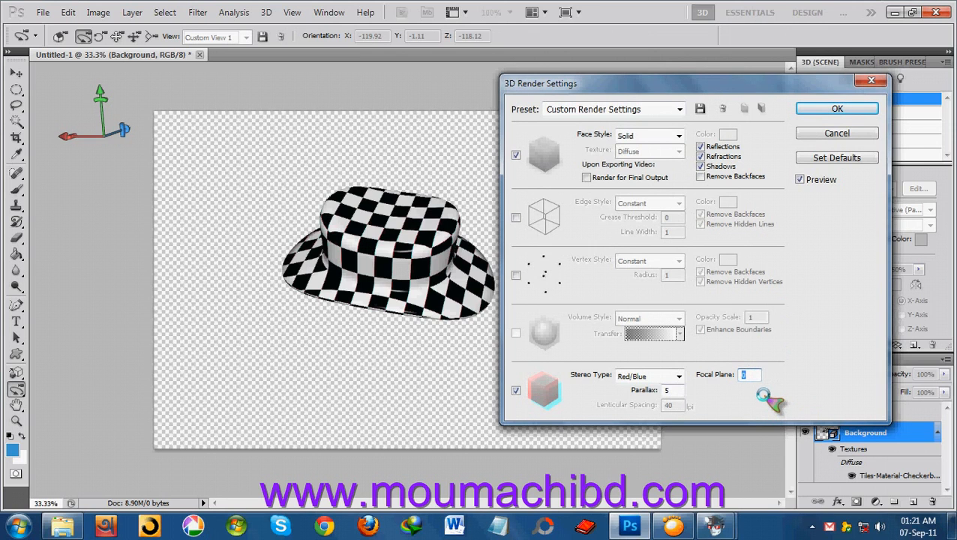
{"action": "type", "text": "50"}
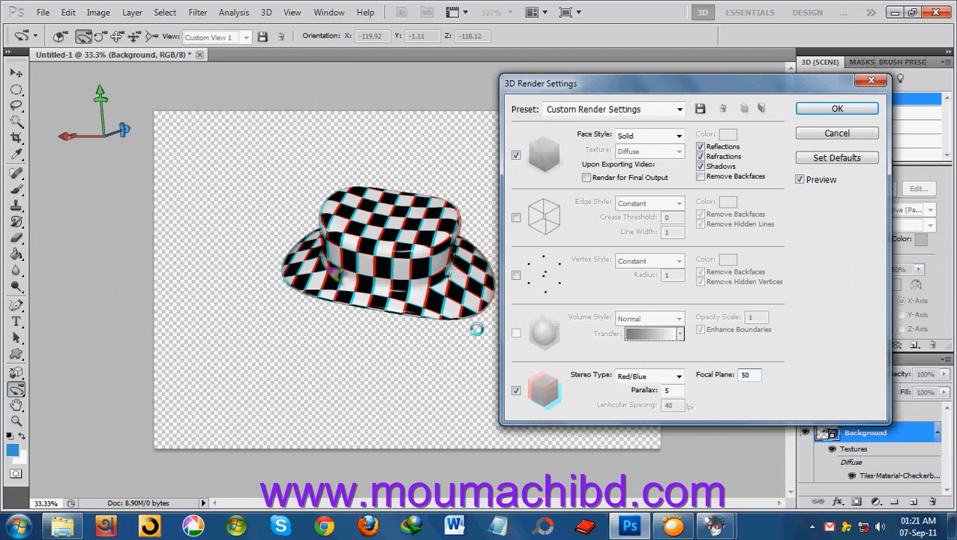
Try a stereo parallax of 10, settle on 7, and apply the render settings to the hat.
{"action": "left_click", "coordinate": [677, 390]}
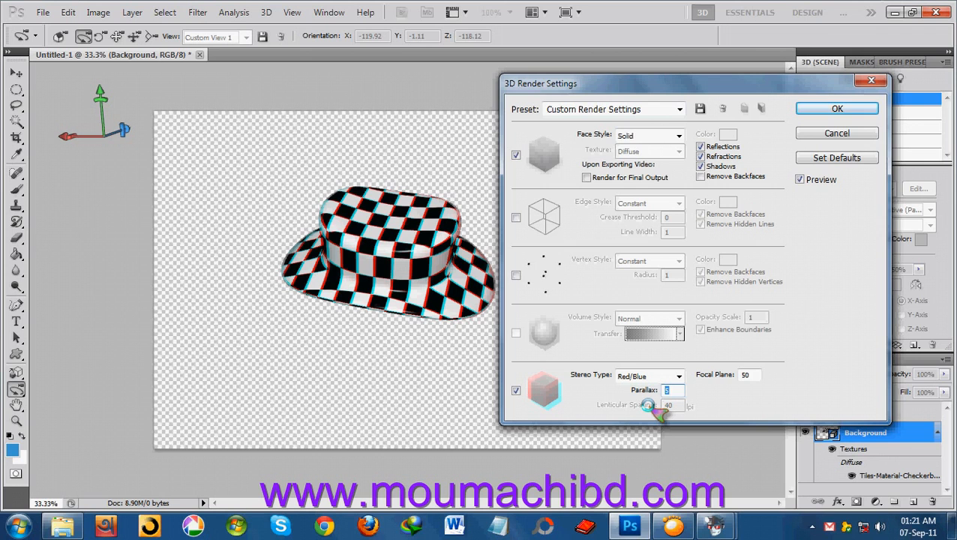
{"action": "type", "text": "10"}
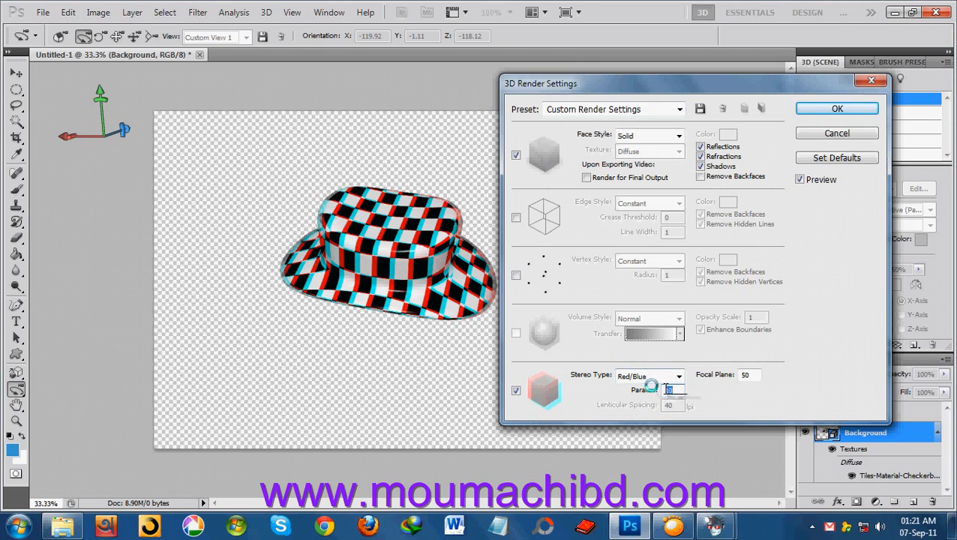
{"action": "type", "text": "7"}
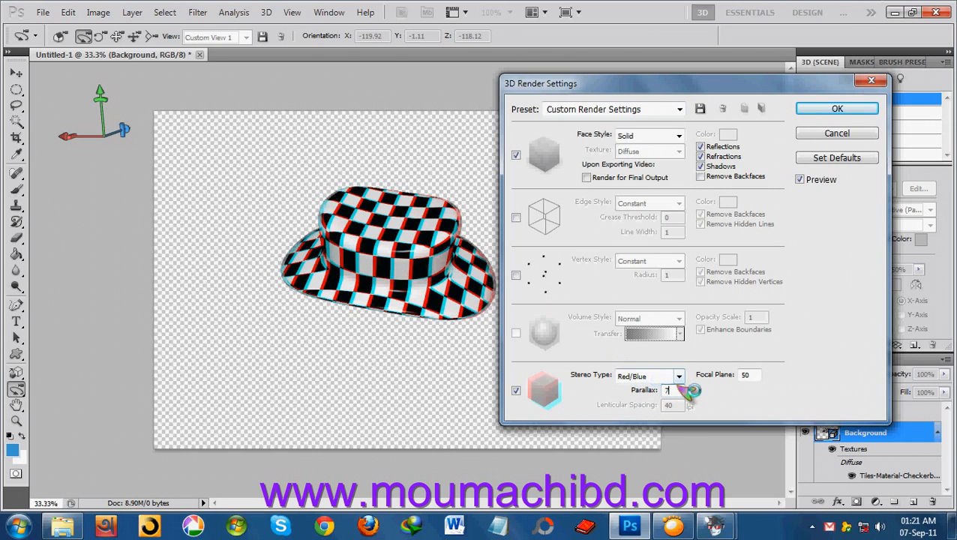
{"action": "left_click", "coordinate": [838, 109]}
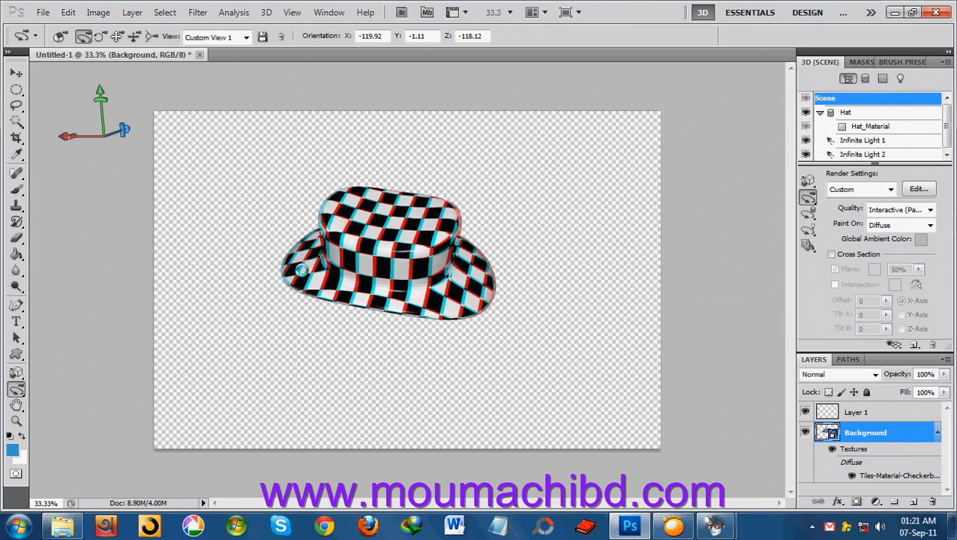
Rotate the 3D camera to look down on the hat's crown, at about X -146.98, Y 0.39, Z -133.69.
{"action": "left_click_drag", "start_coordinate": [388, 218], "coordinate": [331, 288]}
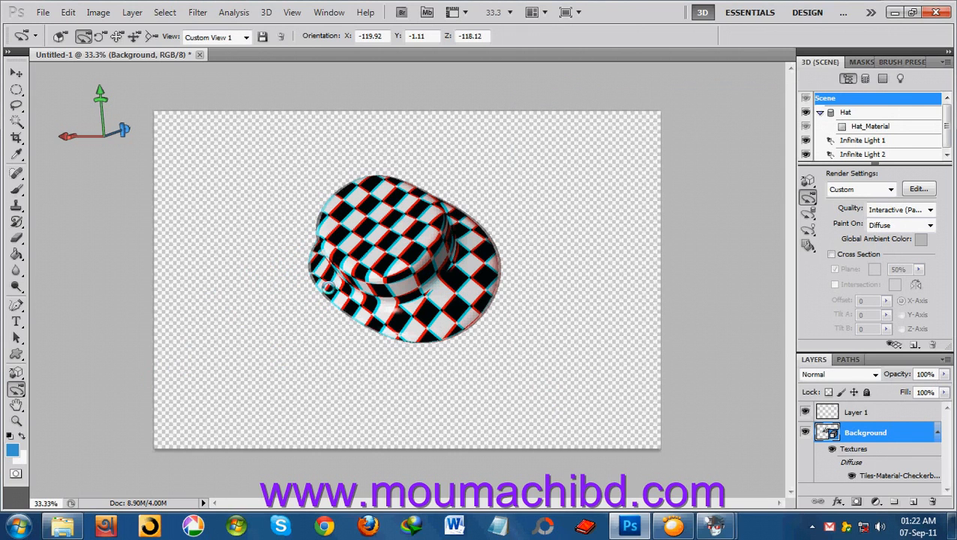
{"action": "left_click_drag", "start_coordinate": [352, 183], "coordinate": [318, 244]}
{"action": "left_click_drag", "start_coordinate": [367, 279], "coordinate": [375, 283]}
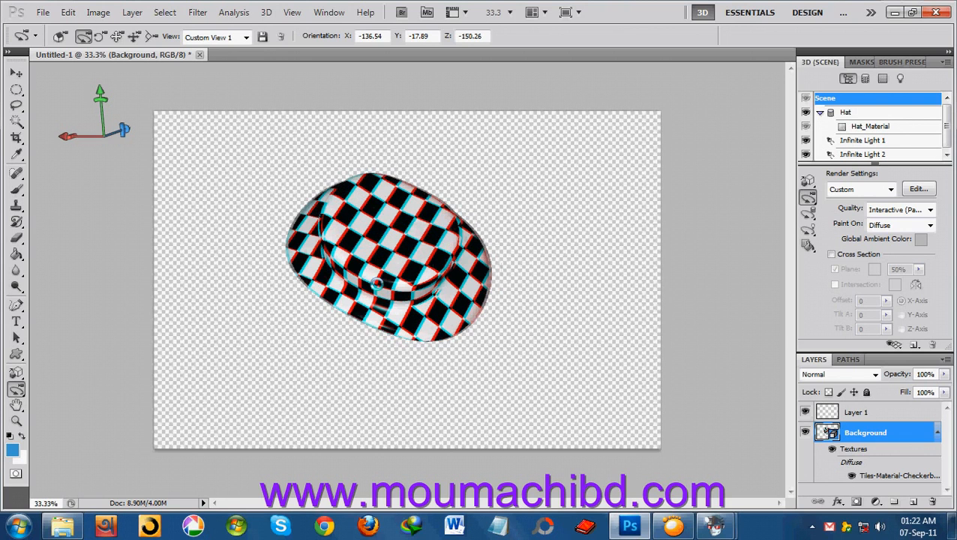
{"action": "left_click_drag", "start_coordinate": [380, 211], "coordinate": [370, 209]}
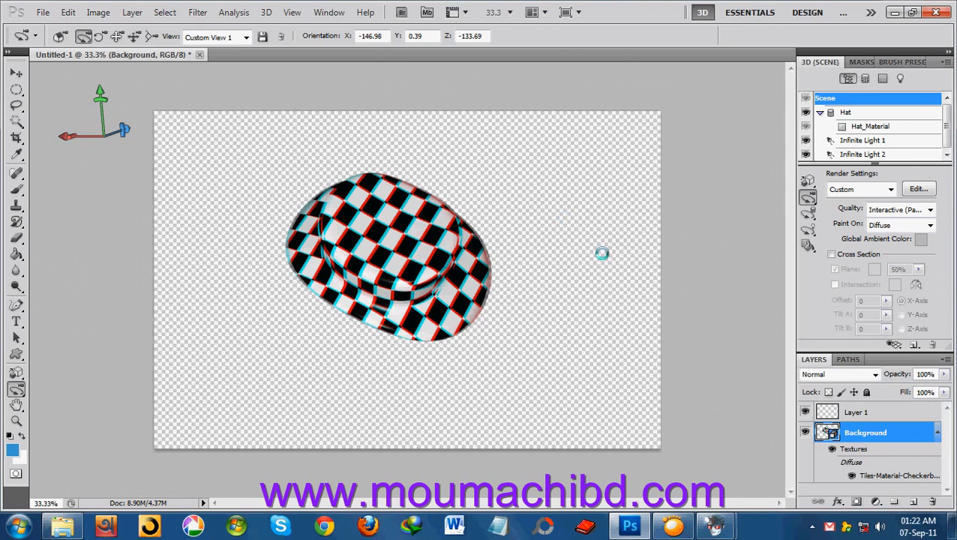
{"action": "left_click", "coordinate": [889, 189]}
{"action": "left_click", "coordinate": [889, 189]}
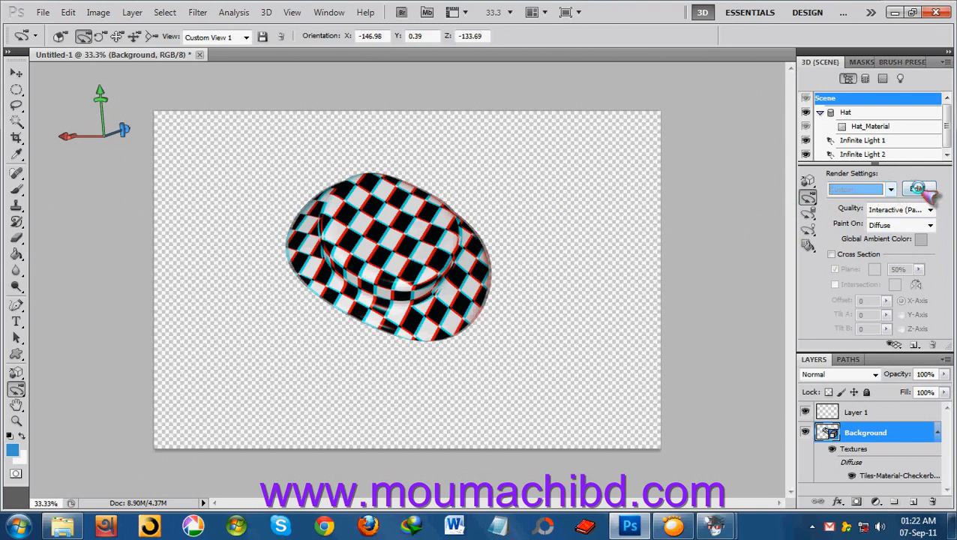
{"action": "left_click", "coordinate": [919, 188]}
{"action": "left_click", "coordinate": [872, 84]}
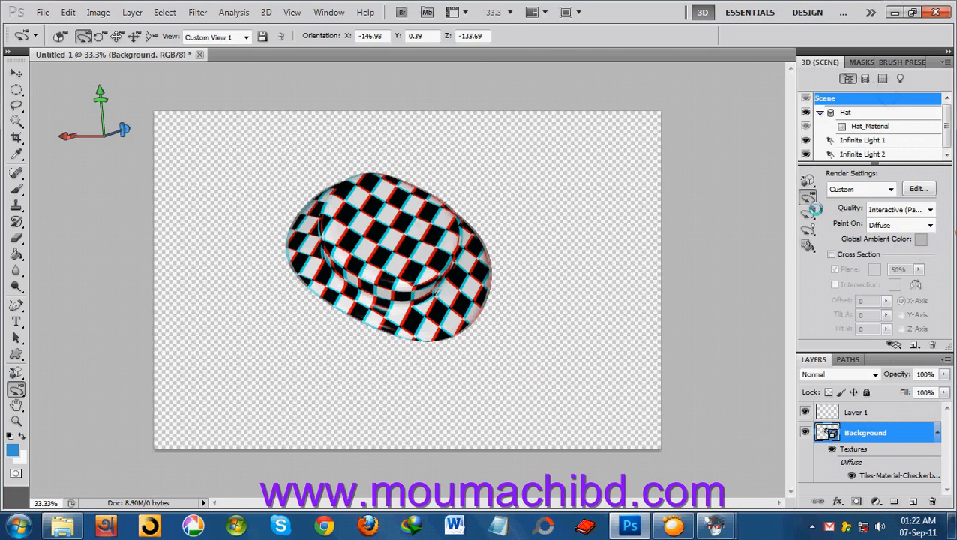
{"action": "left_click", "coordinate": [717, 525]}
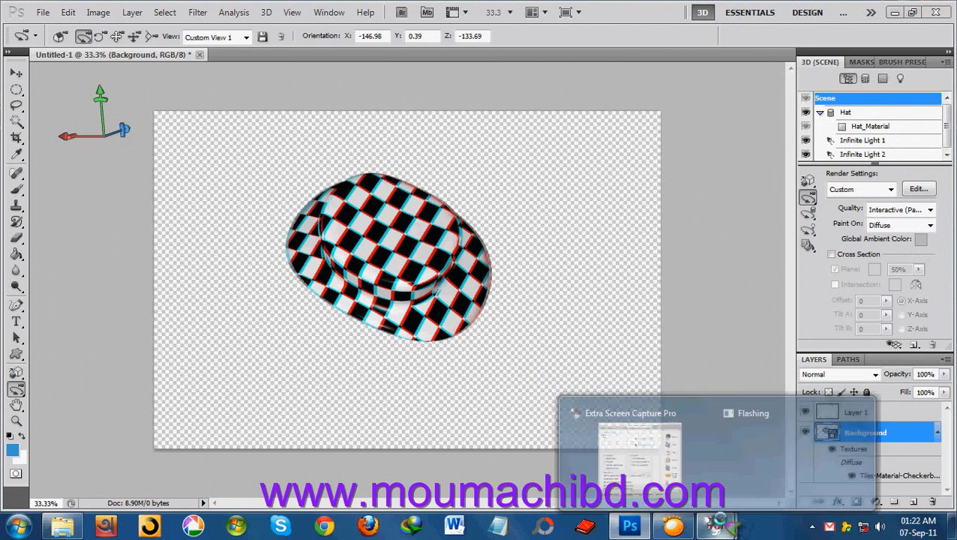
{"action": "left_click", "coordinate": [668, 487]}
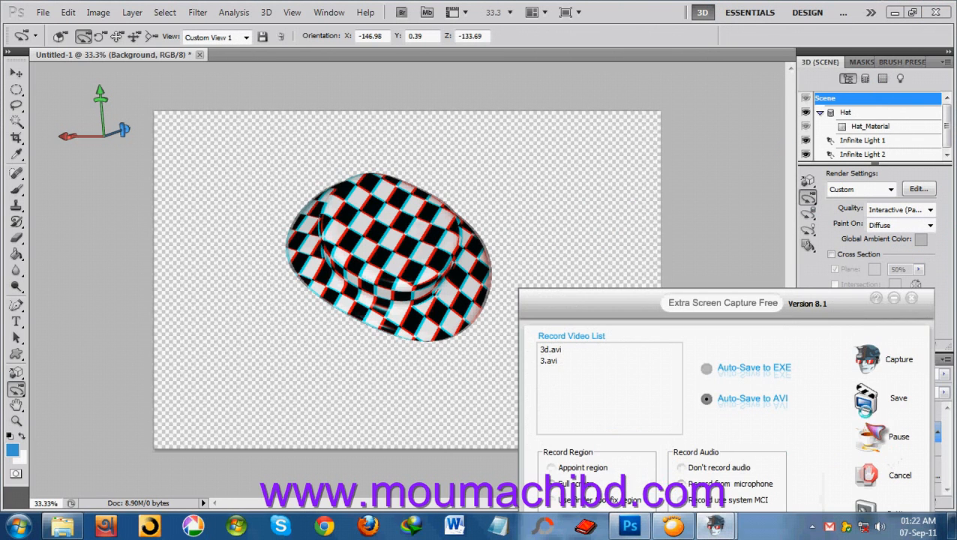